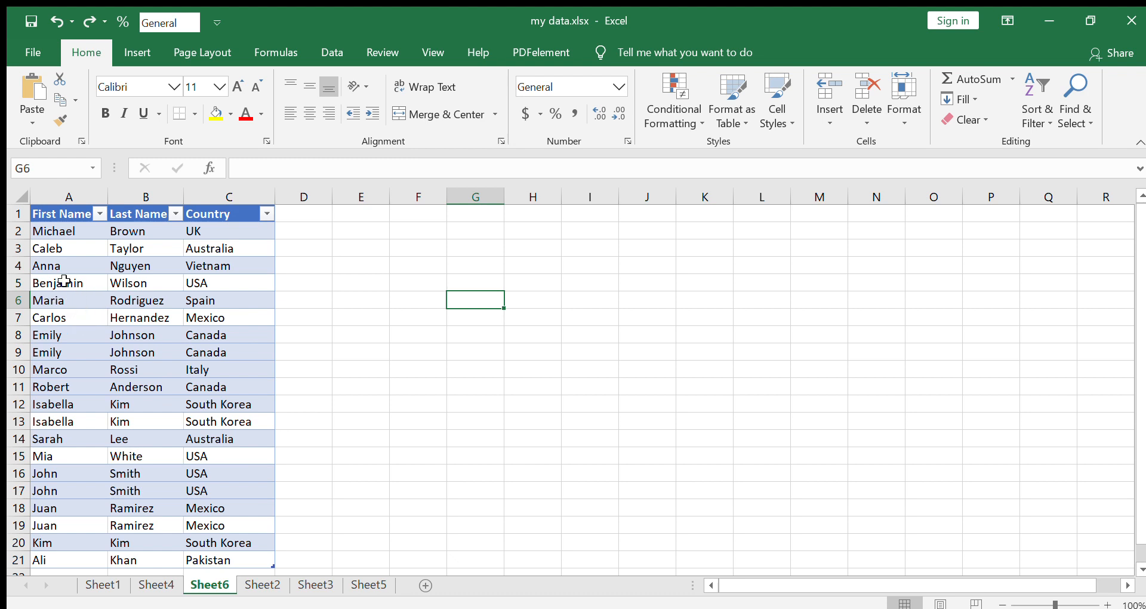
scroll(109, 436, down, 1)
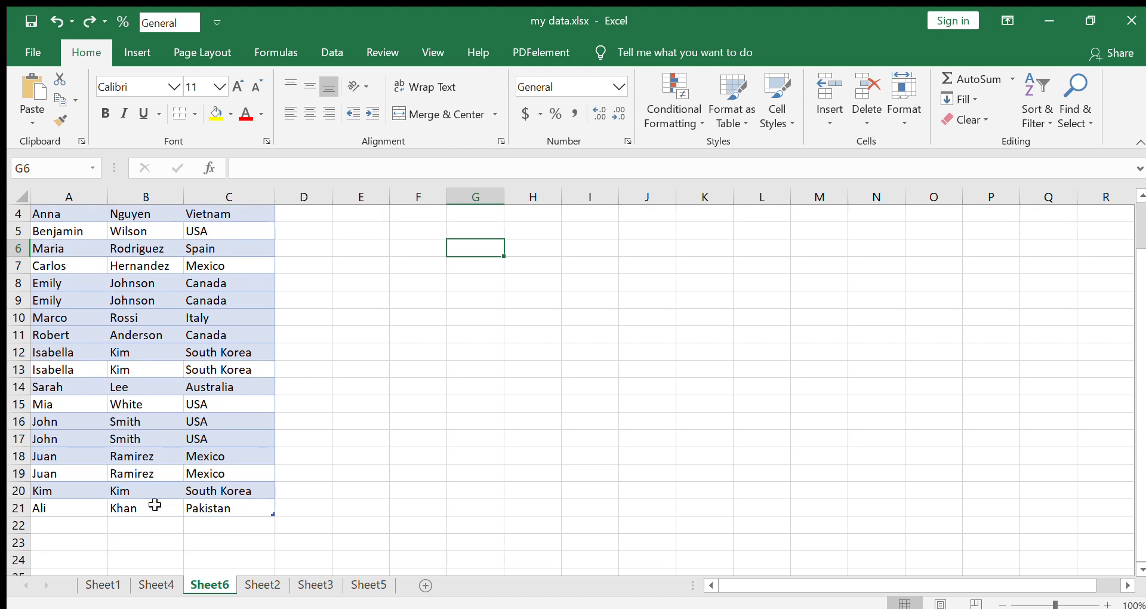
scroll(118, 471, up, 1)
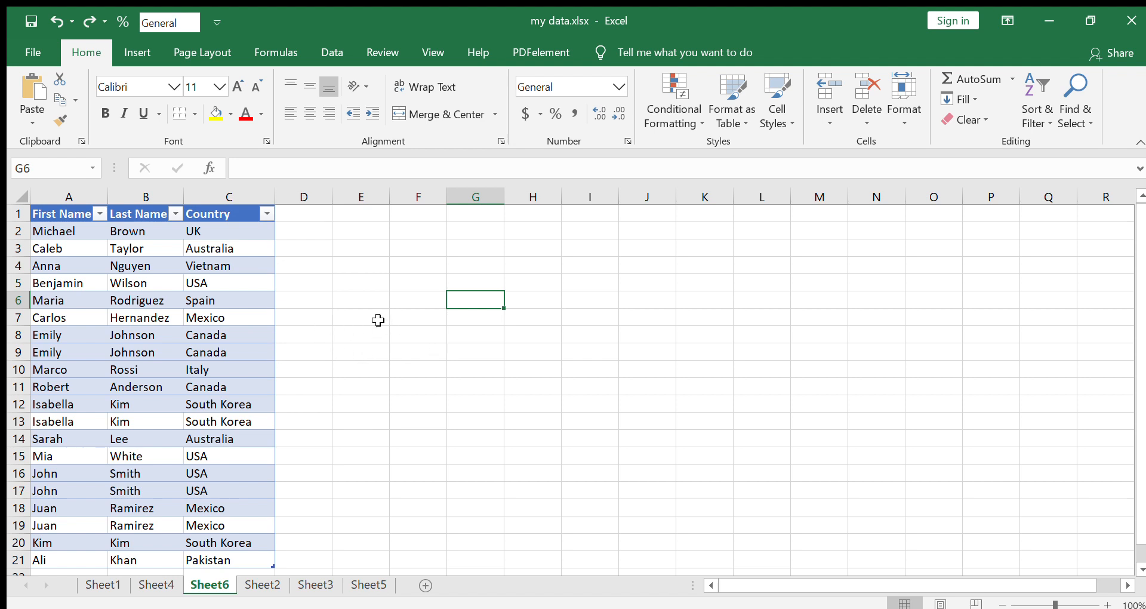
click(578, 330)
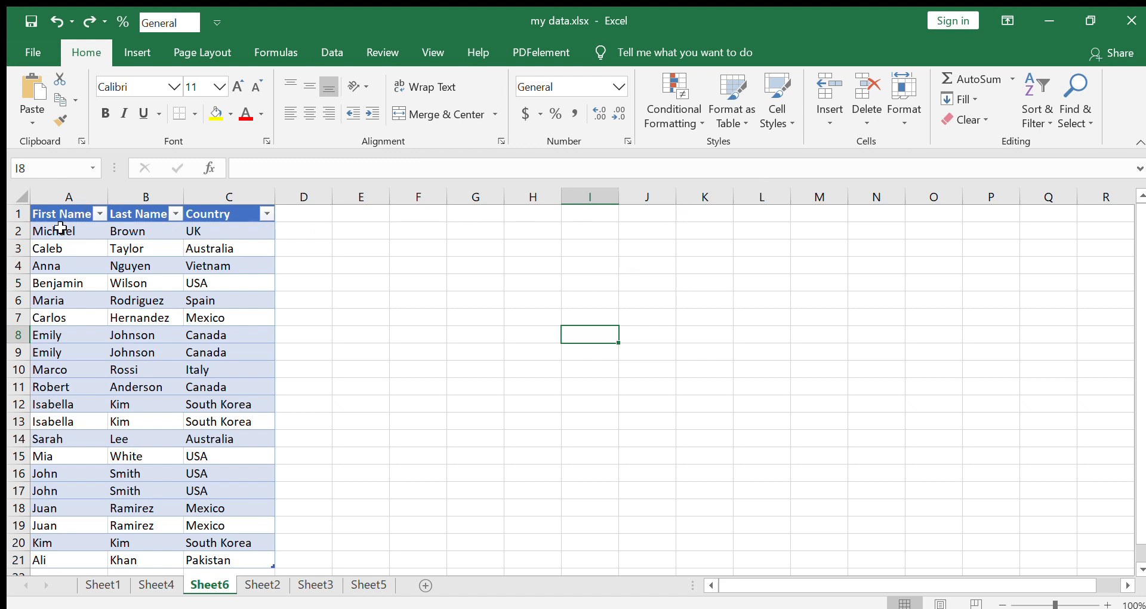
Highlight the duplicate values in A1:C21 with conditional formatting, trying green and light red fills, and undo the highlighting
drag(62, 219, 245, 559)
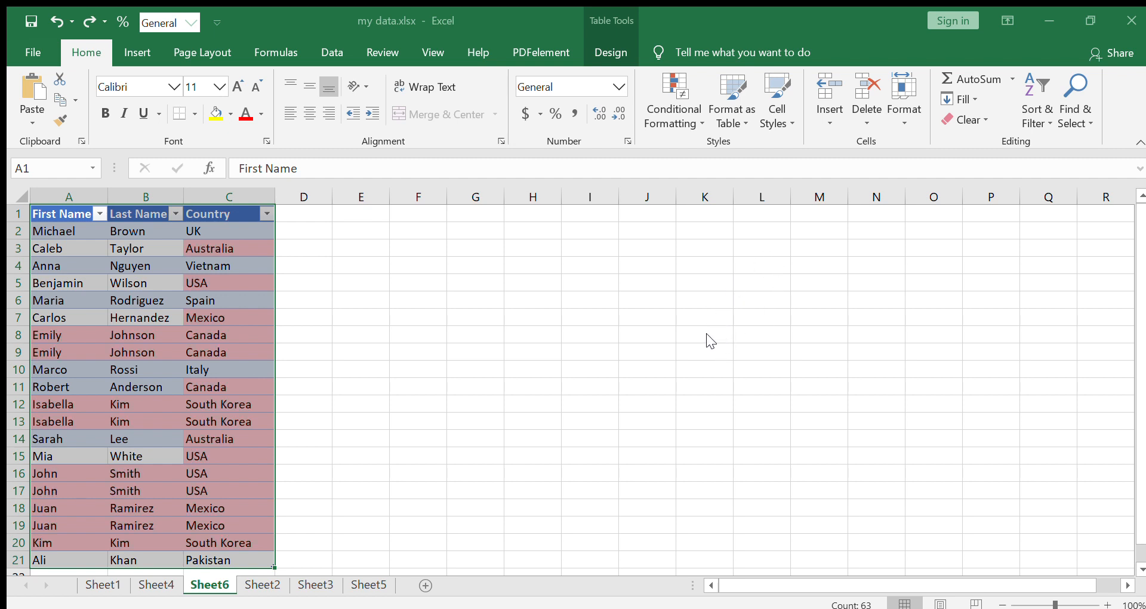
click(731, 296)
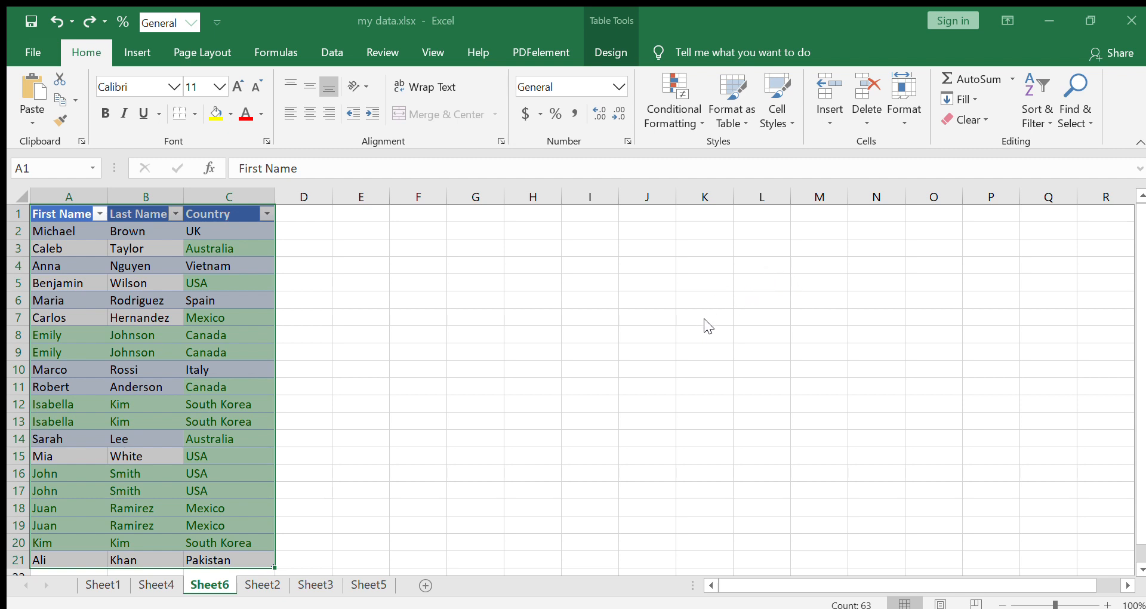
click(731, 307)
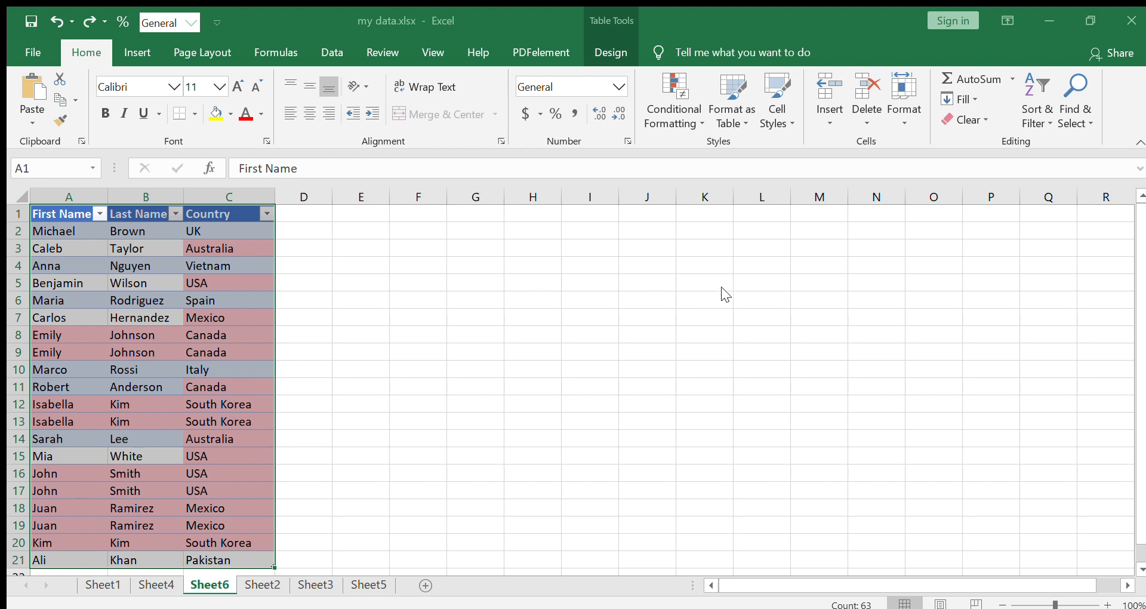
click(722, 286)
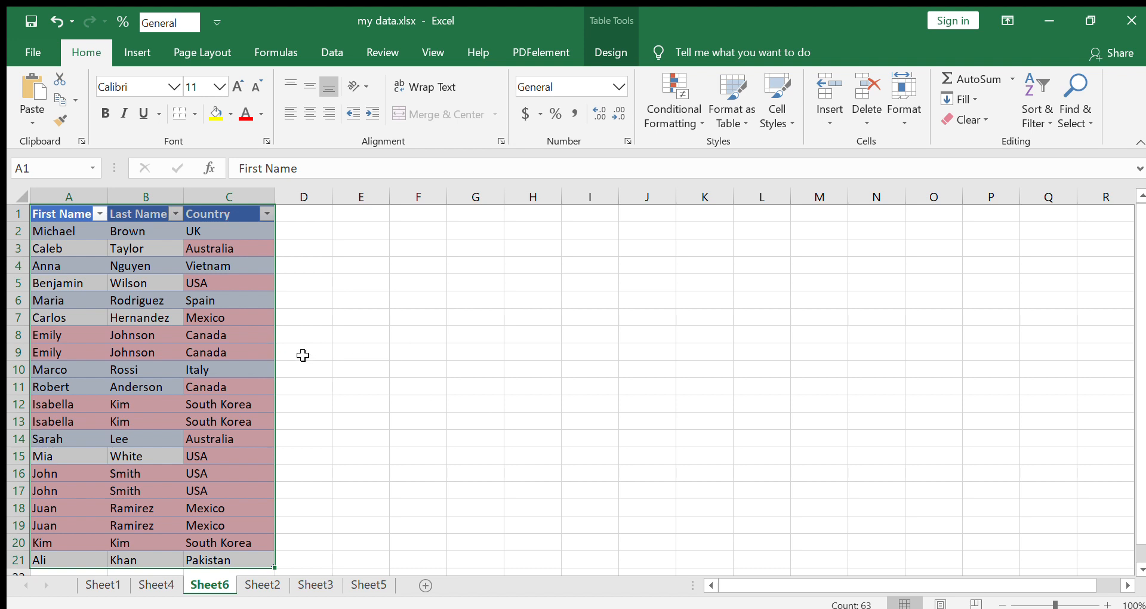
key(ctrl+z)
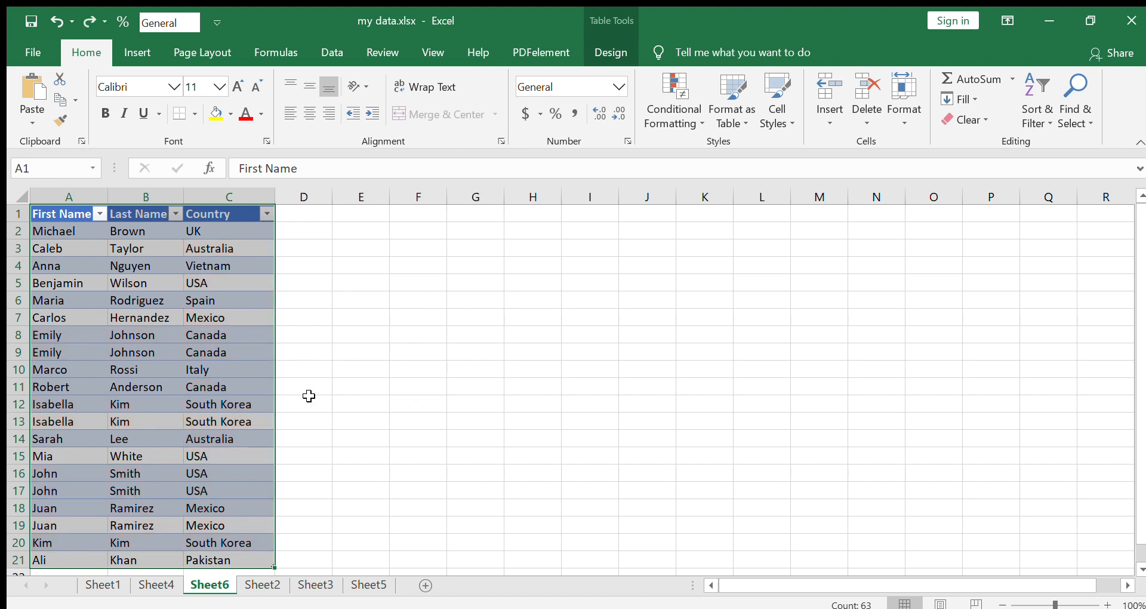
Start an IF formula in D2 with an AND test whose first condition is A2=A3
click(305, 219)
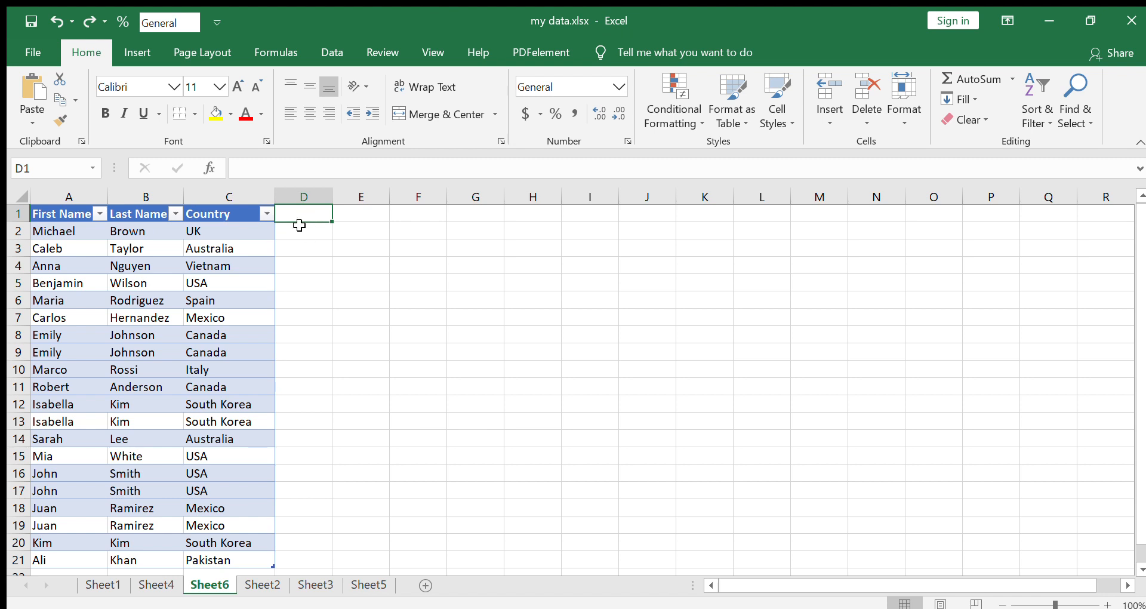
click(299, 230)
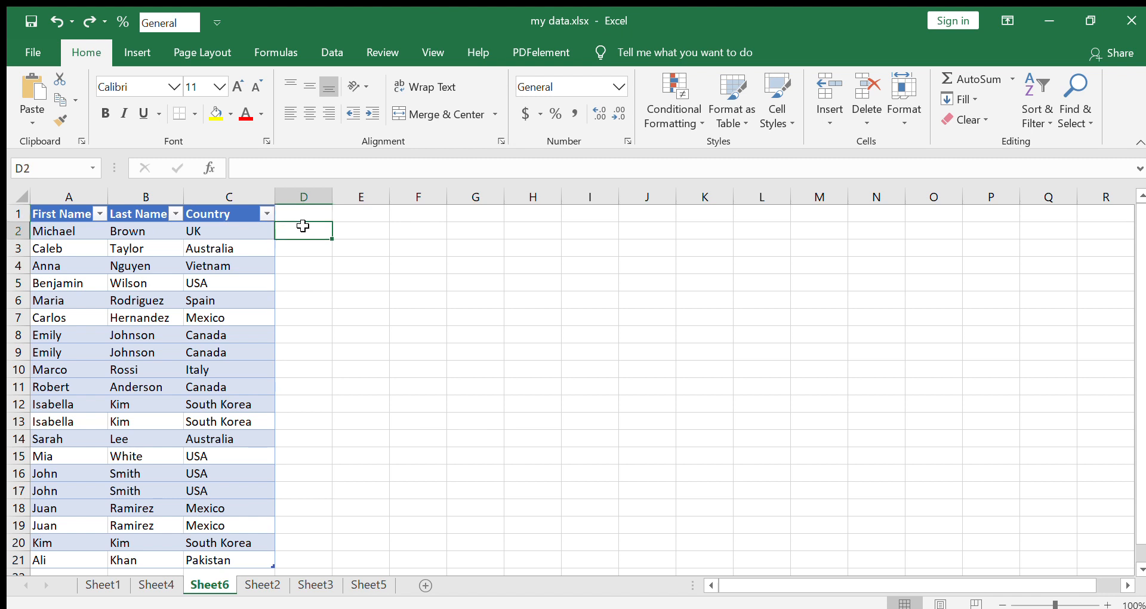
text(=IF)
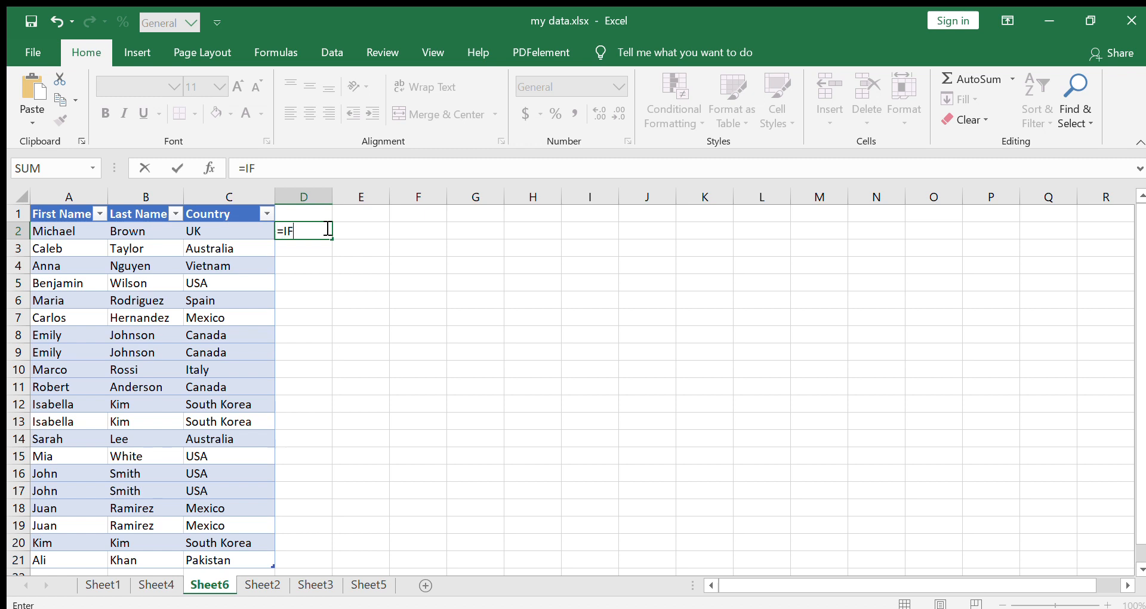
text((AND()
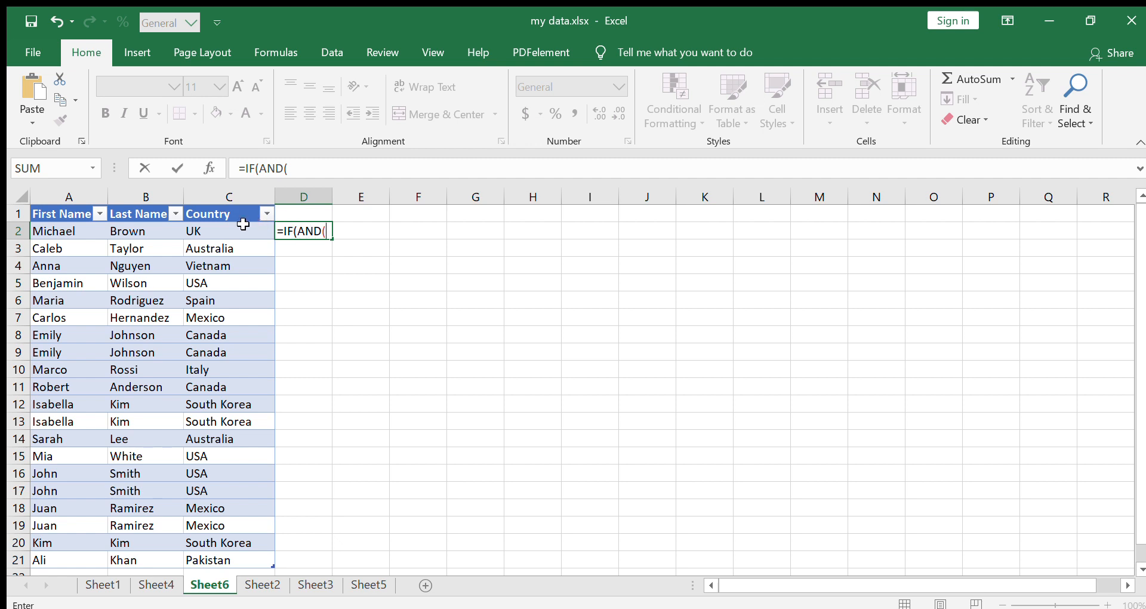
text(A@)
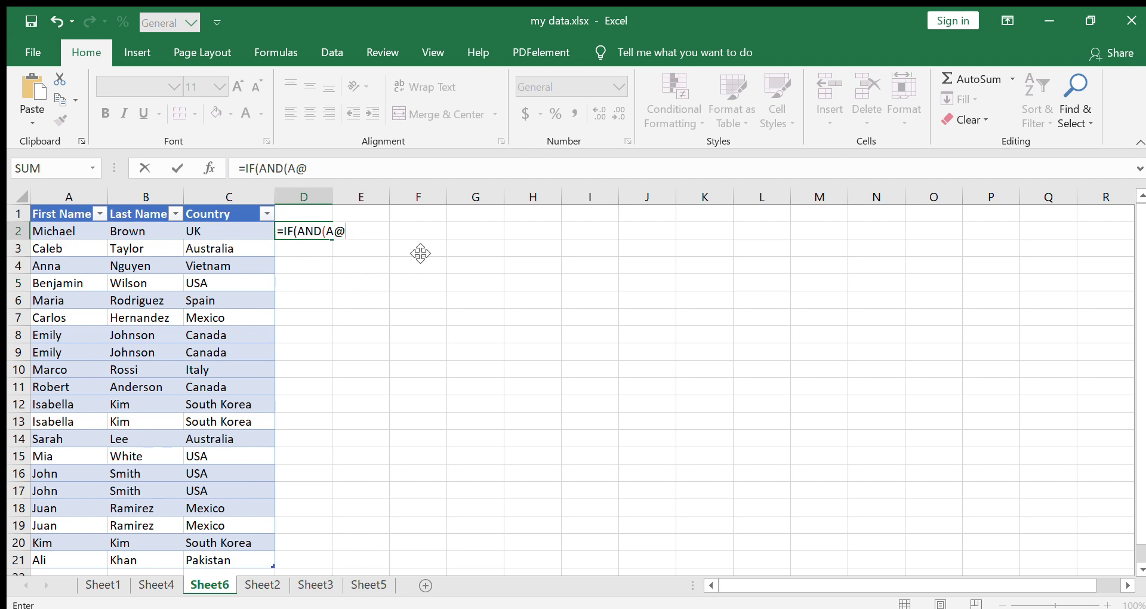
key(BackSpace)
text(2)
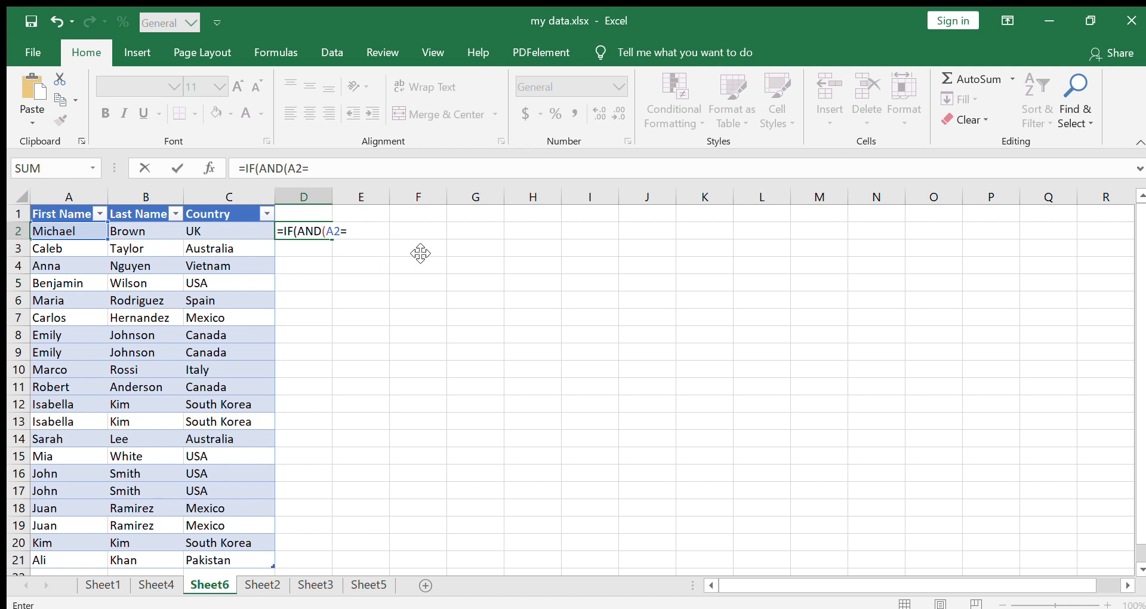
text(=A)
text(3)
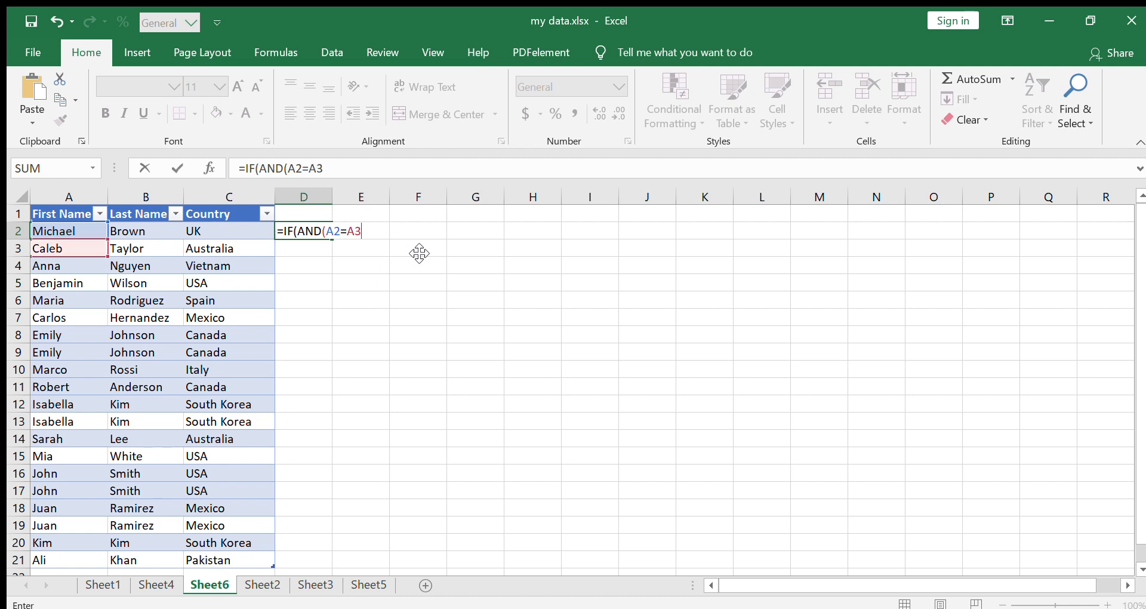
text(, B2=B3)
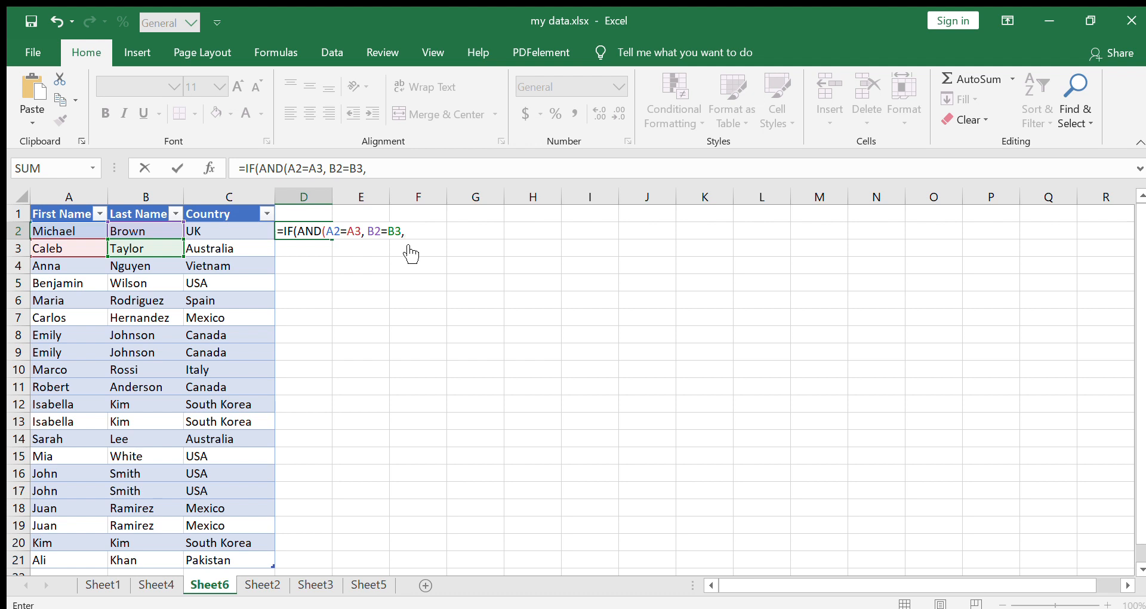
text(, C2=)
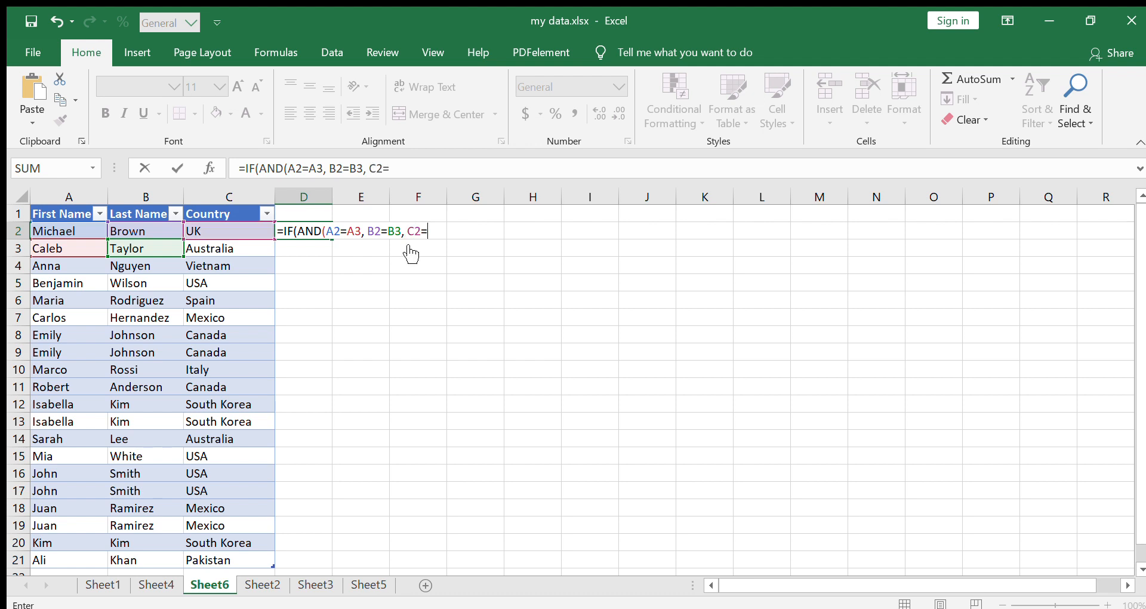
text(C3)
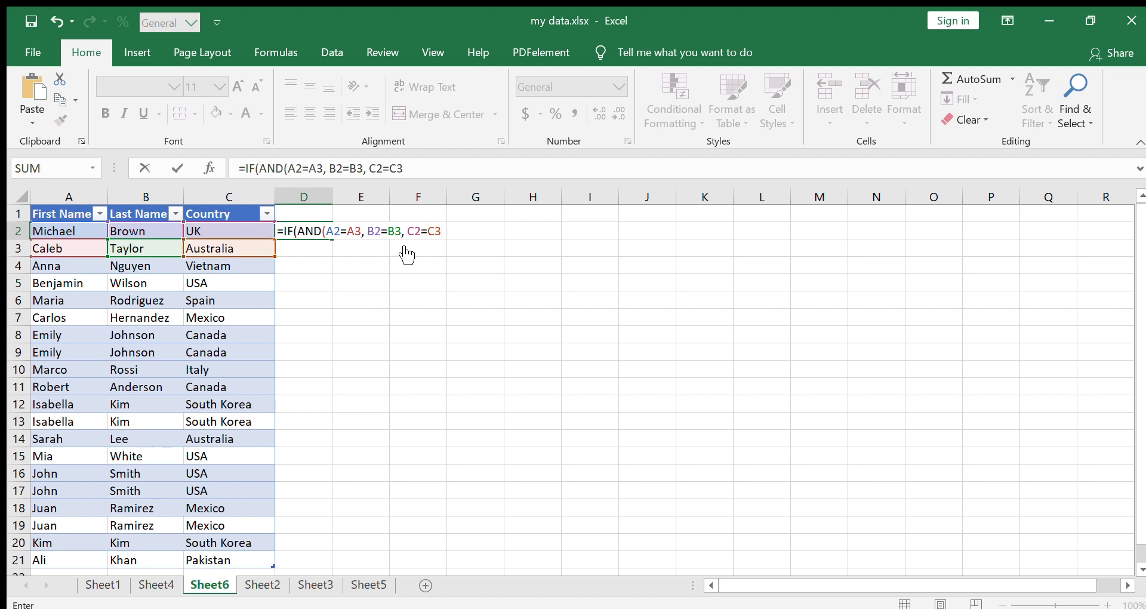
text(), "Check)
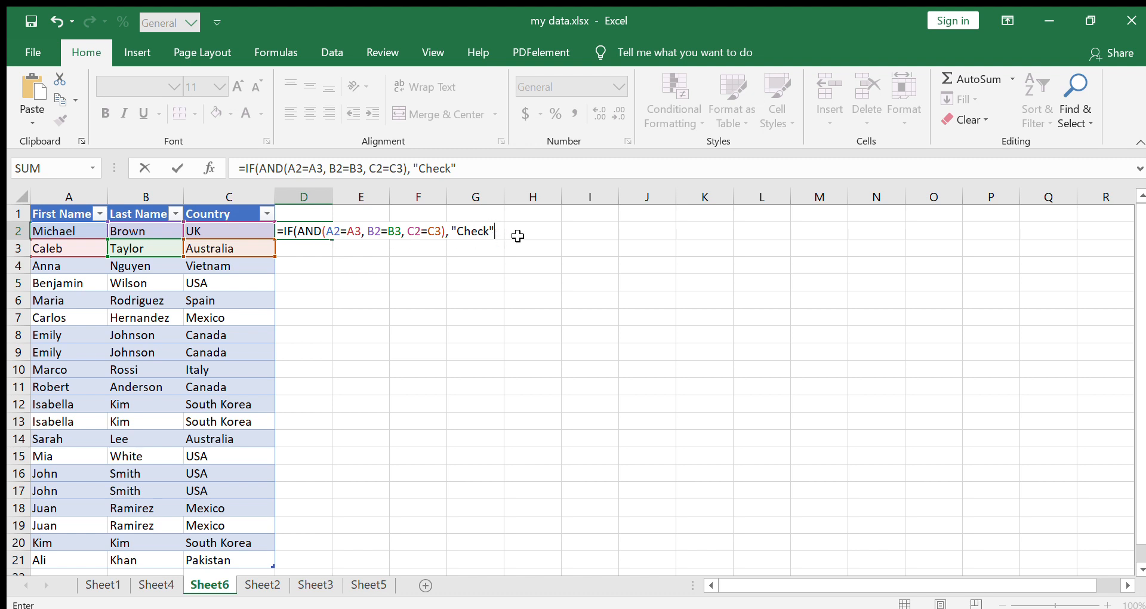
Complete the D2 formula to return "Check" when all conditions match and "OK" otherwise, and enter it
text(, "OK)
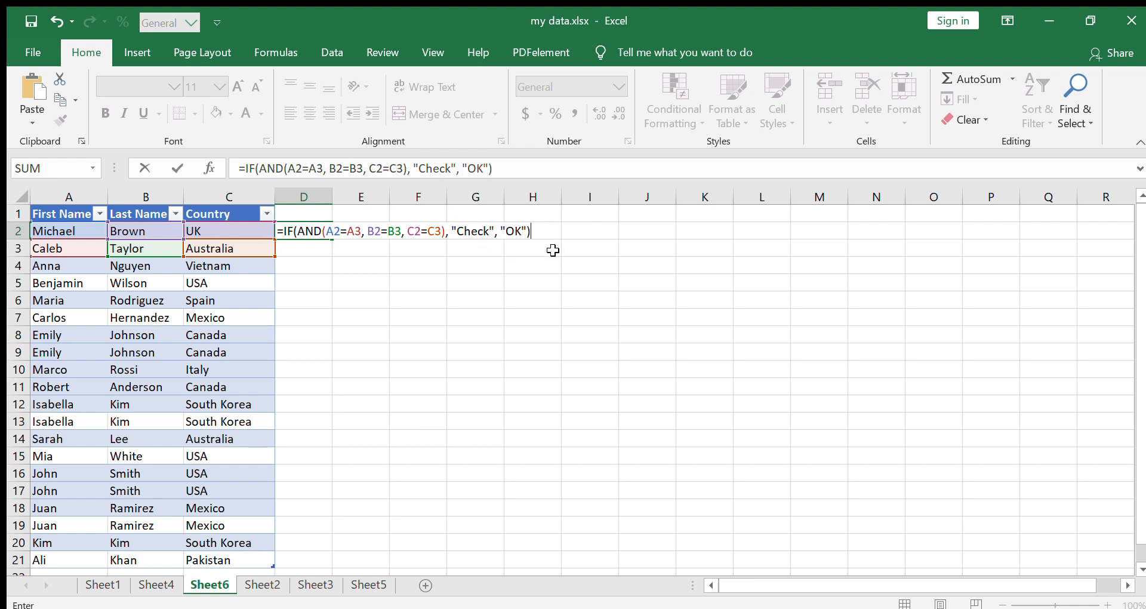
key(Return)
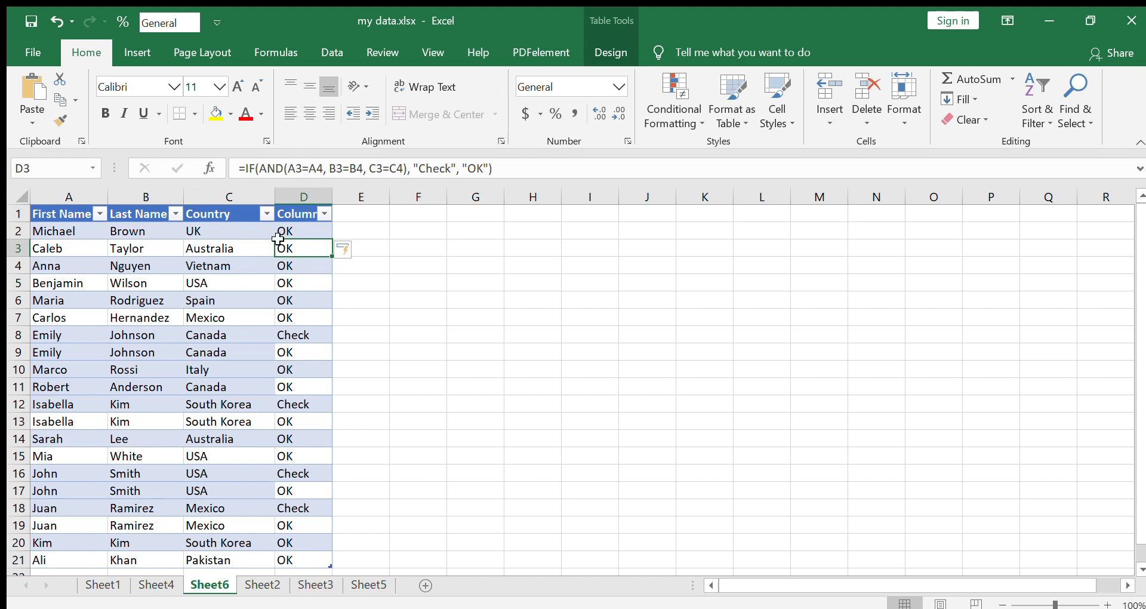
click(302, 232)
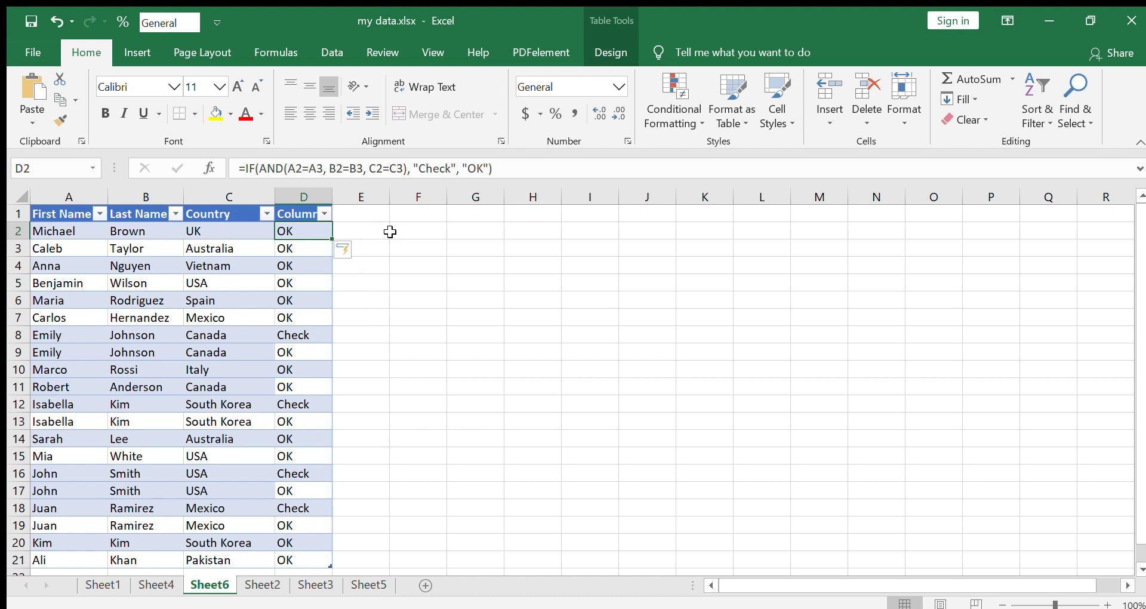
Try to remove duplicate rows from A1:D21 with the formula column included
click(359, 215)
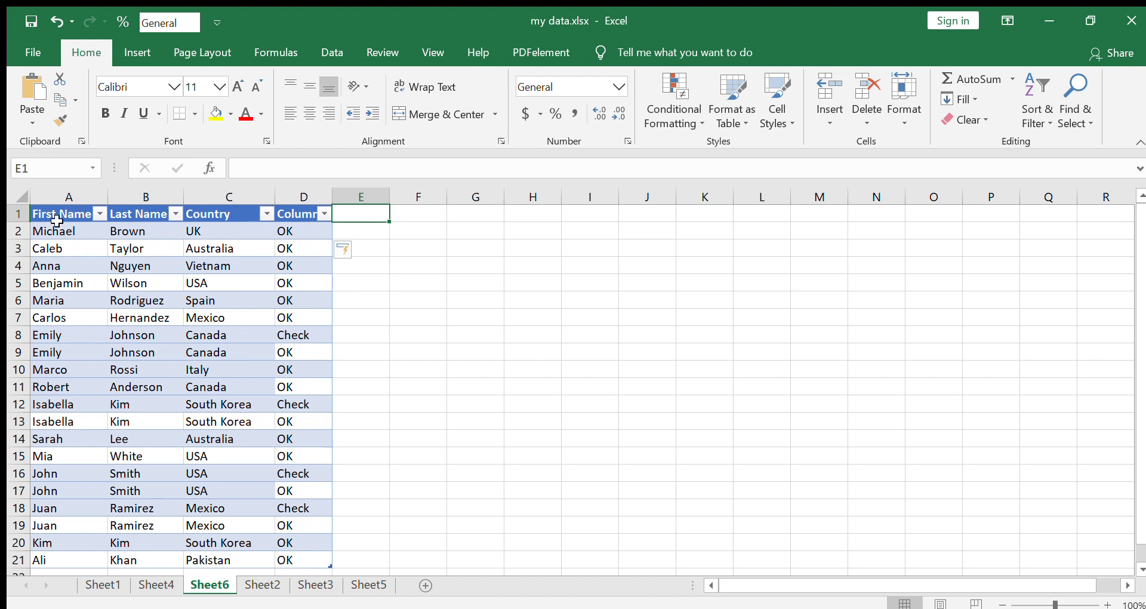
drag(55, 217, 296, 563)
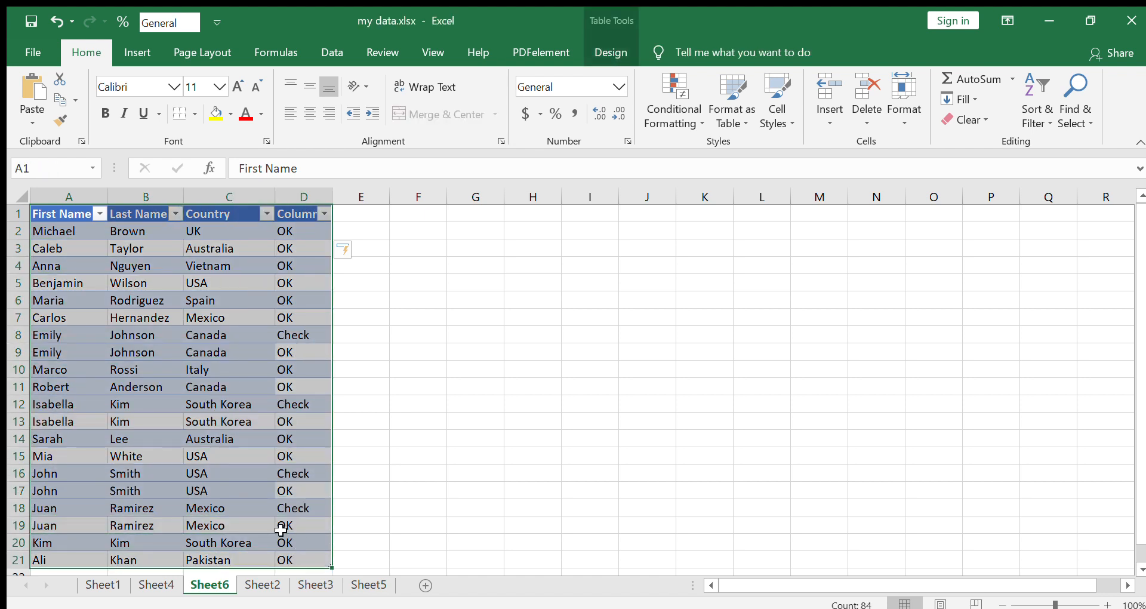
click(331, 53)
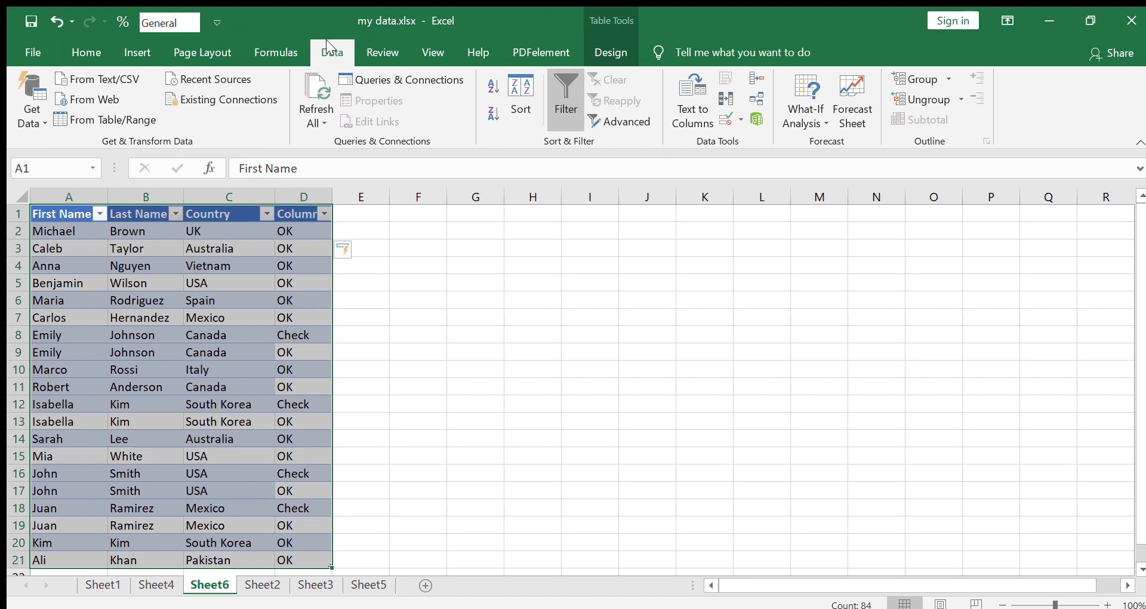
click(720, 100)
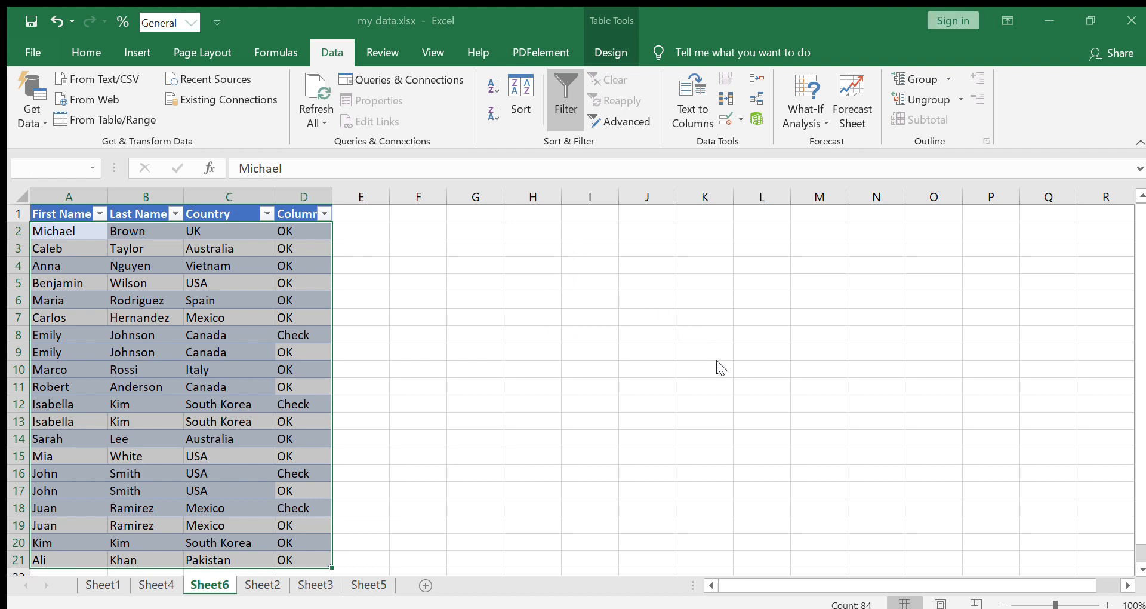
click(586, 360)
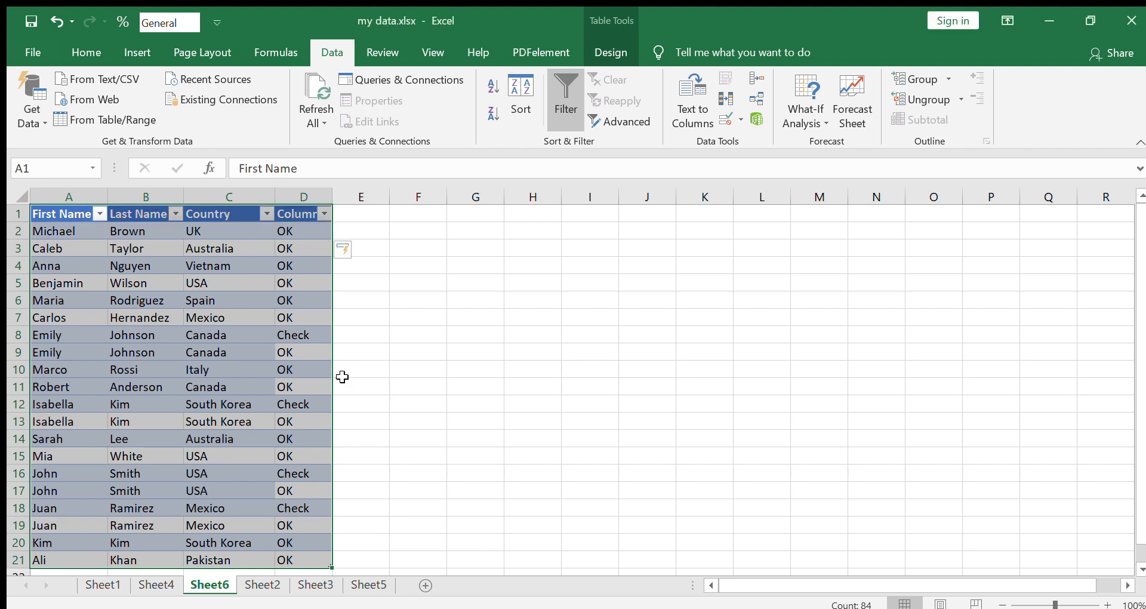
click(376, 262)
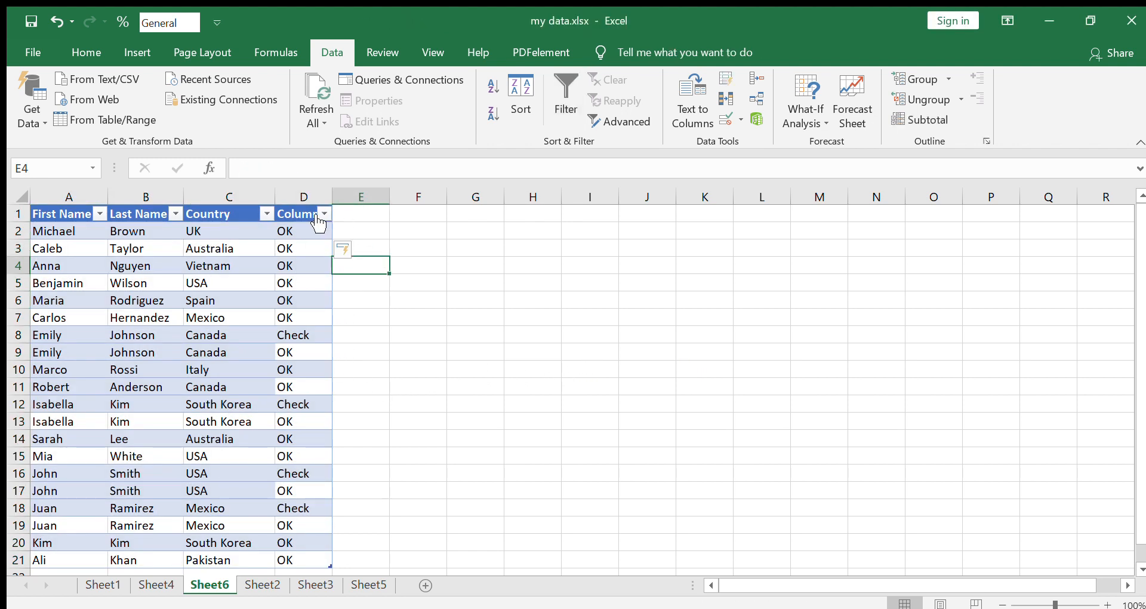
Clear the formula results in D2:D21 and remove the helper column from the table
drag(295, 229, 306, 563)
key(Delete)
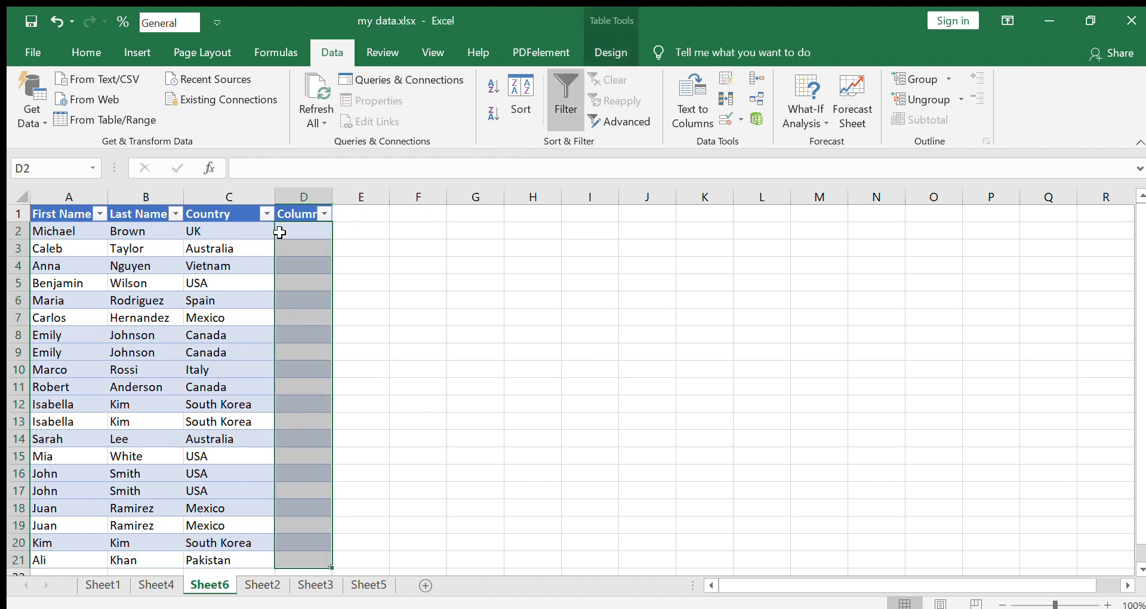
click(301, 214)
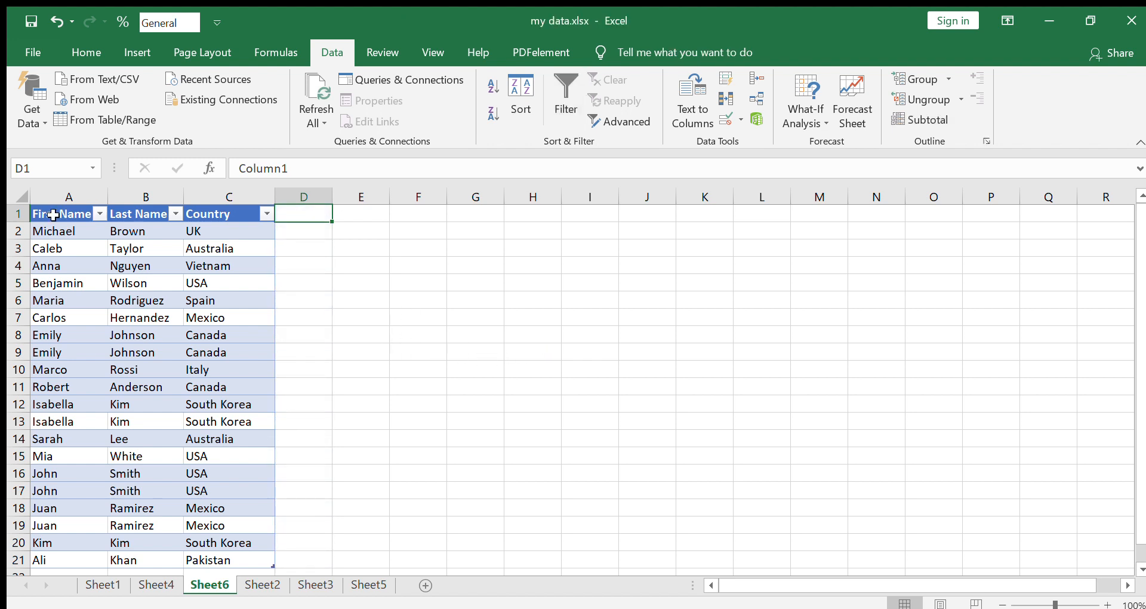
Remove the duplicate rows from the table range A1:C21, comparing first name, last name and country
drag(53, 216, 257, 564)
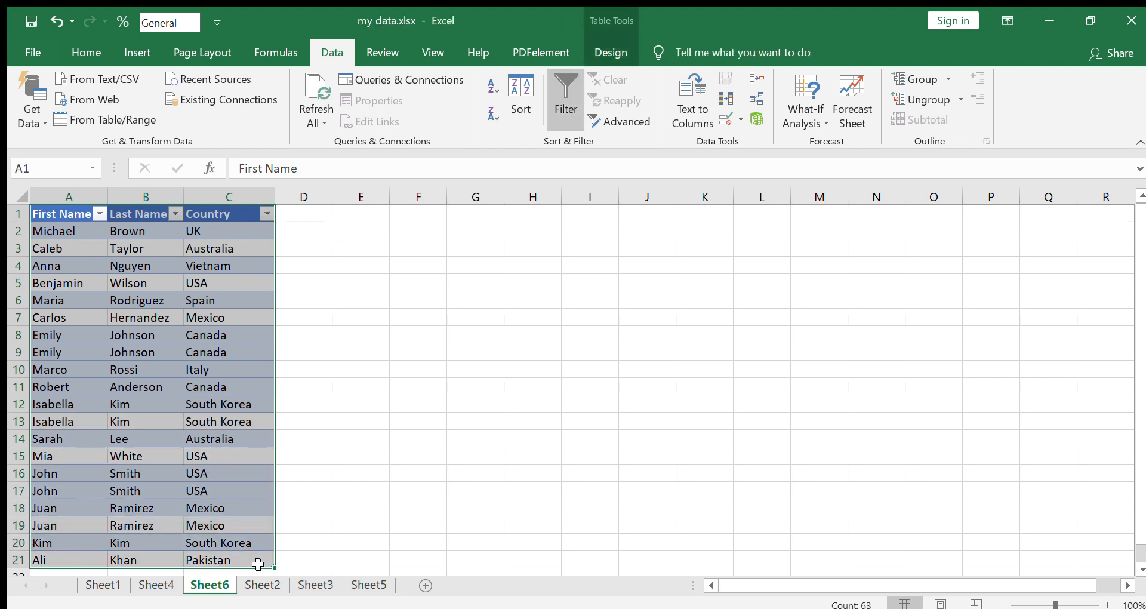
click(723, 102)
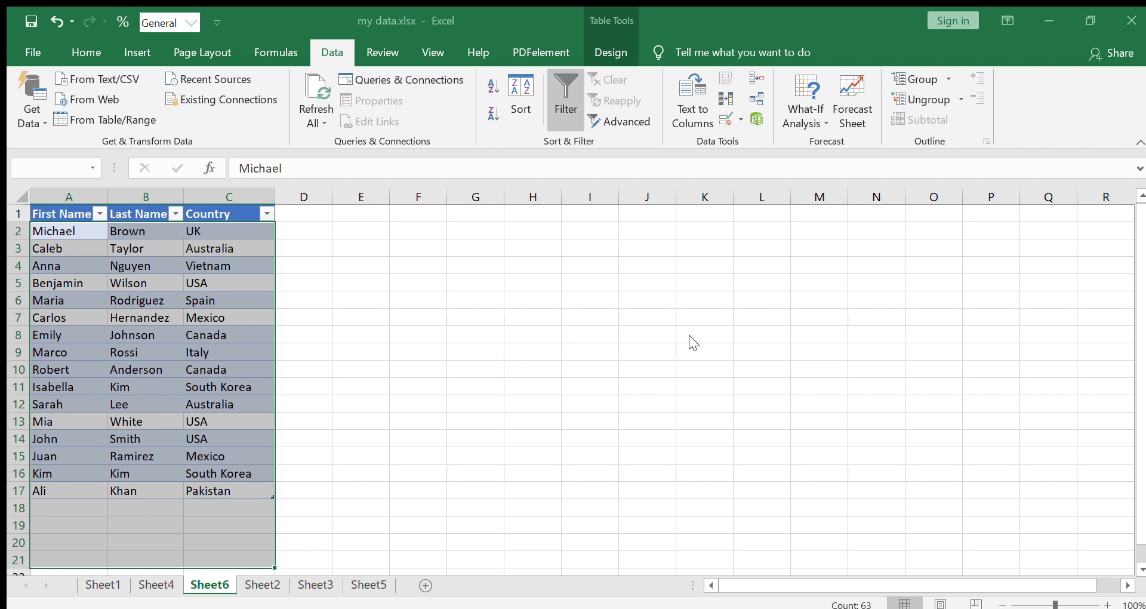
click(581, 364)
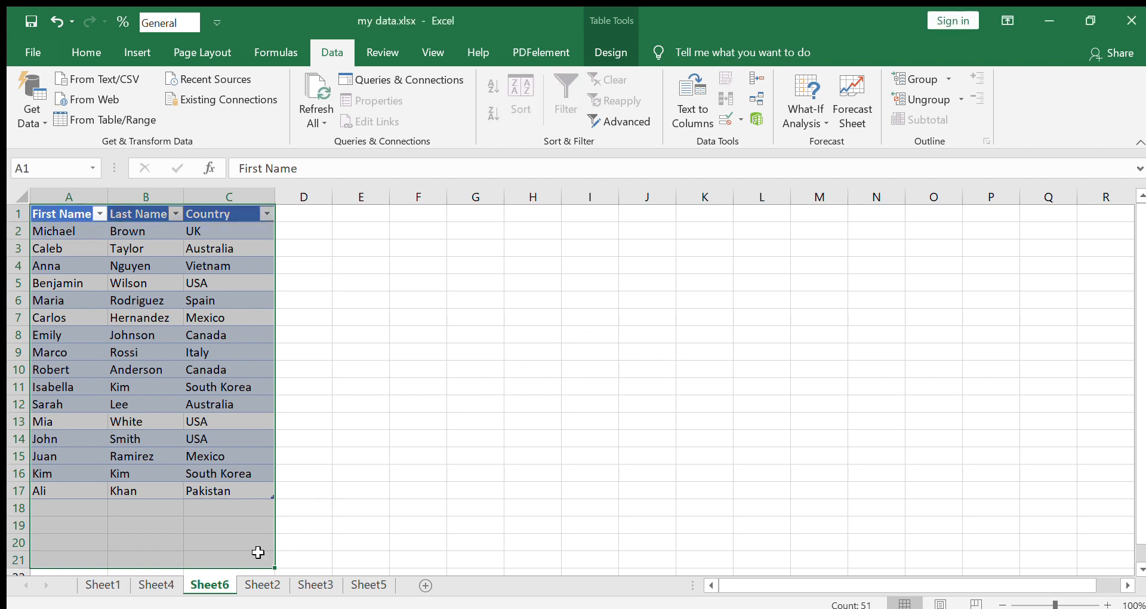
click(310, 523)
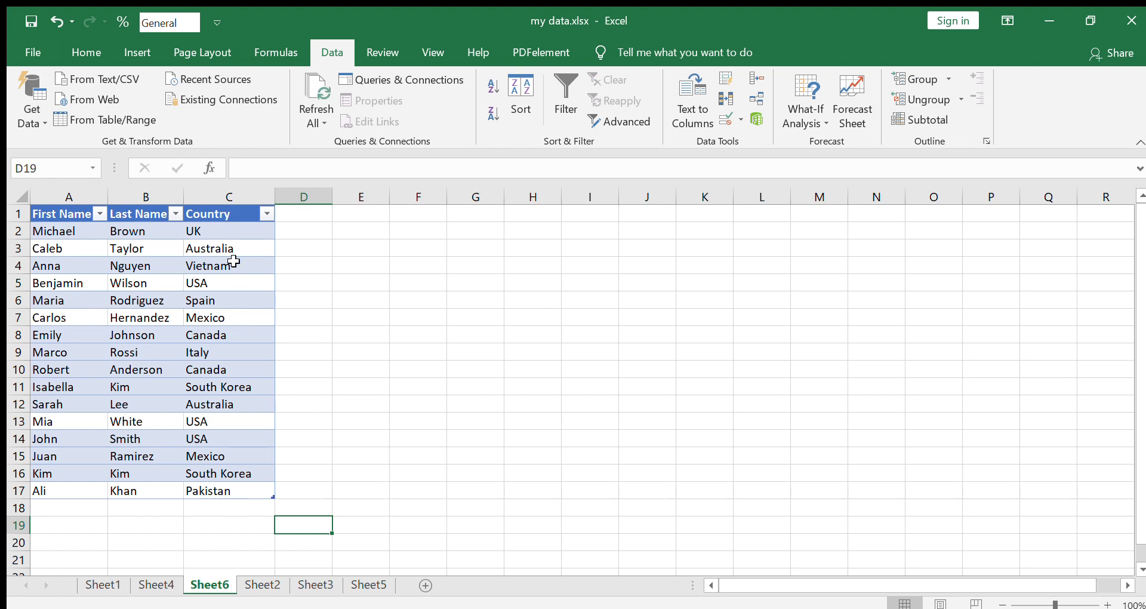